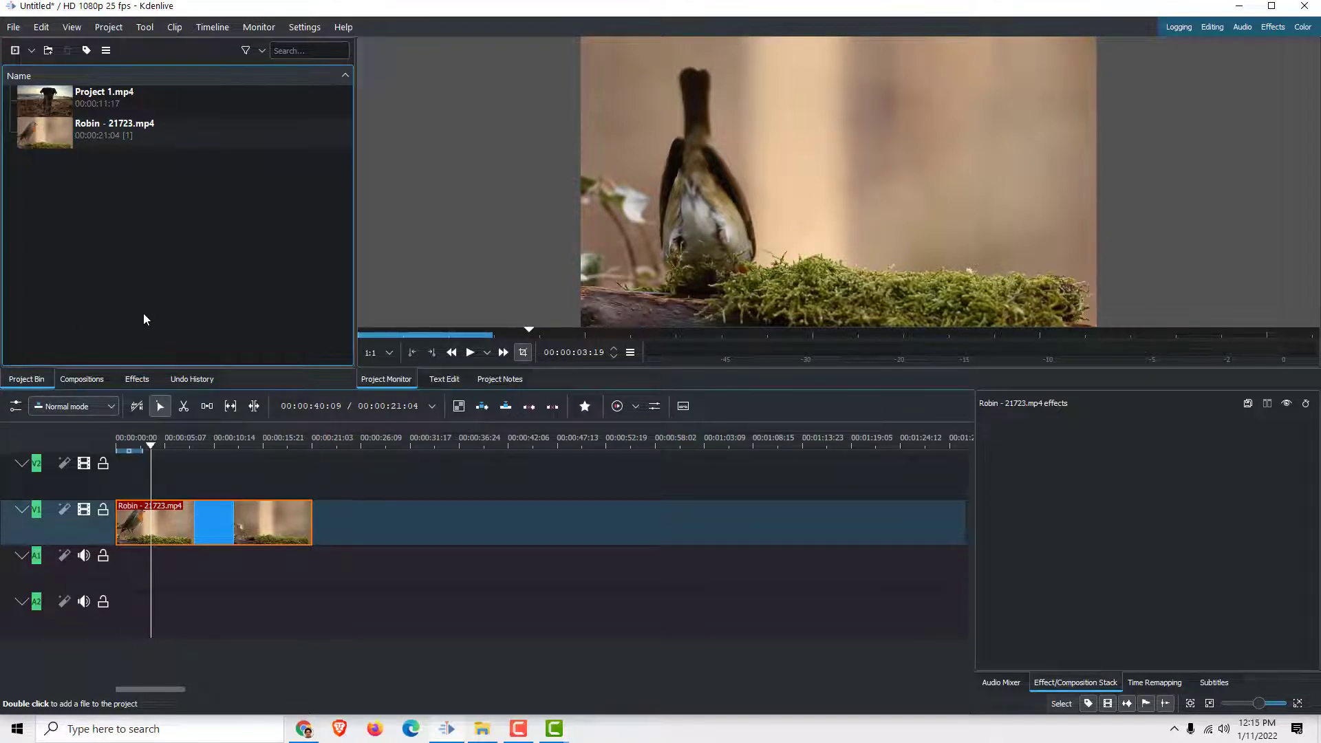
Step: Create a title clip reading BIRD from the Project Bin and add it to the project
right_click(65, 177)
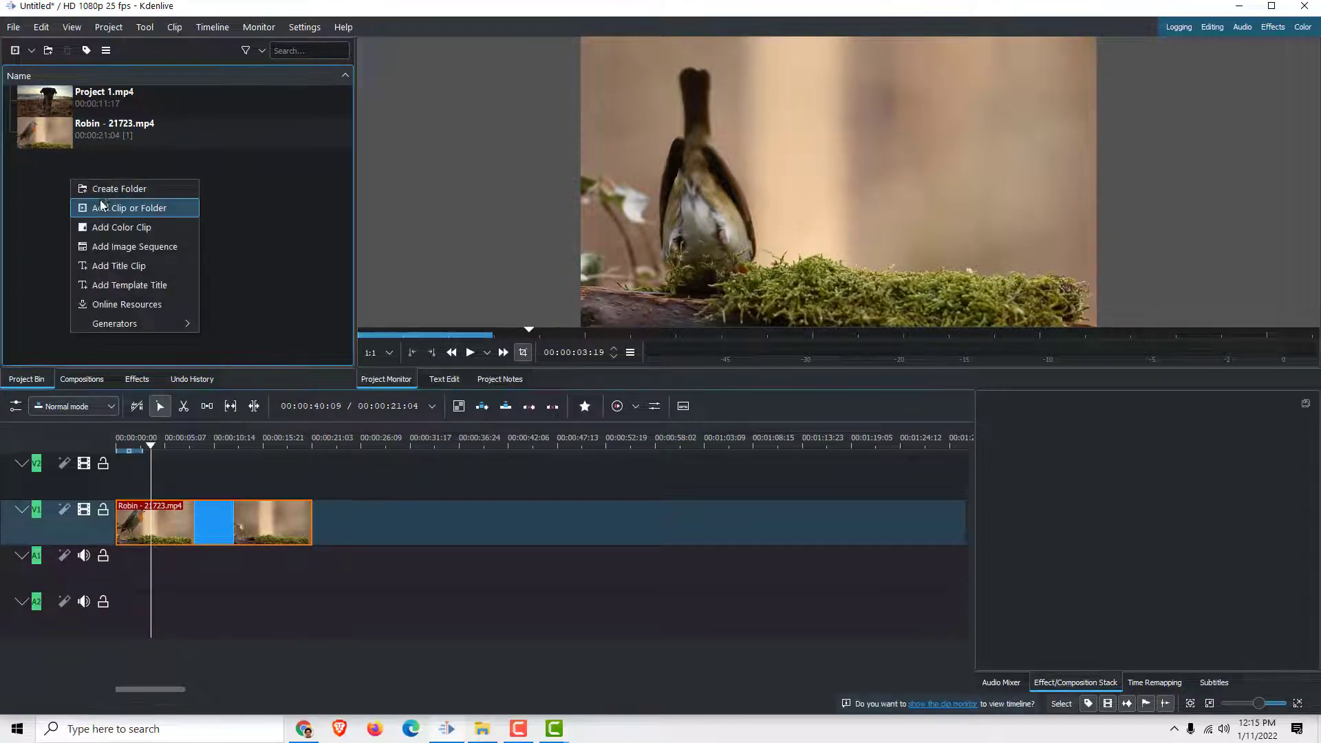
click(114, 260)
click(540, 351)
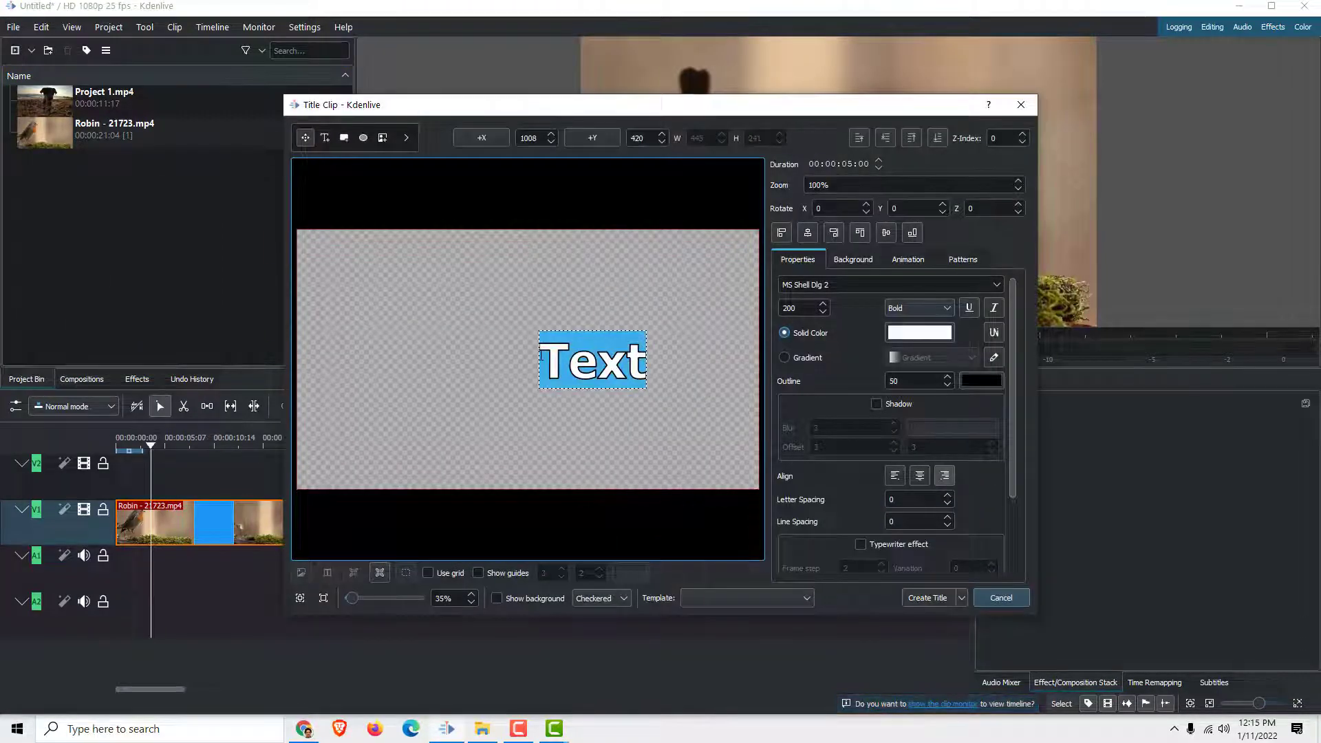
text(BIRD)
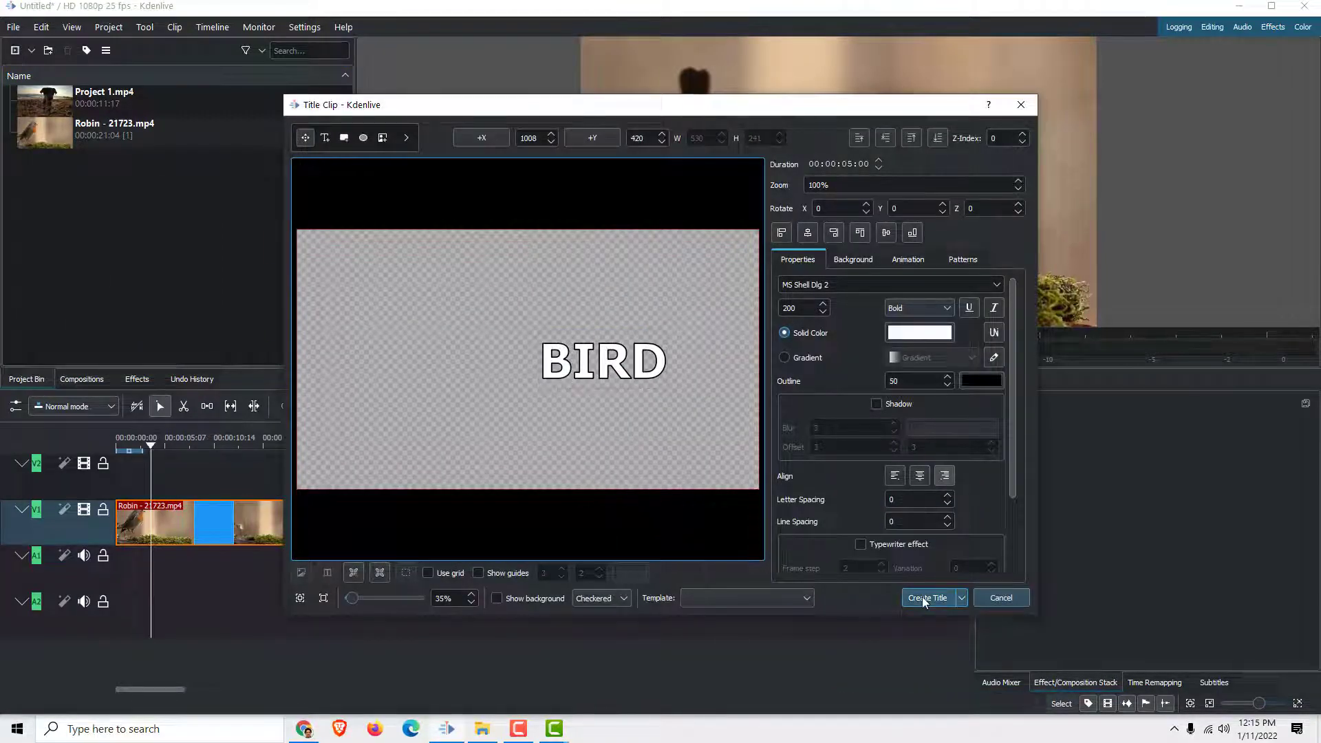
click(921, 597)
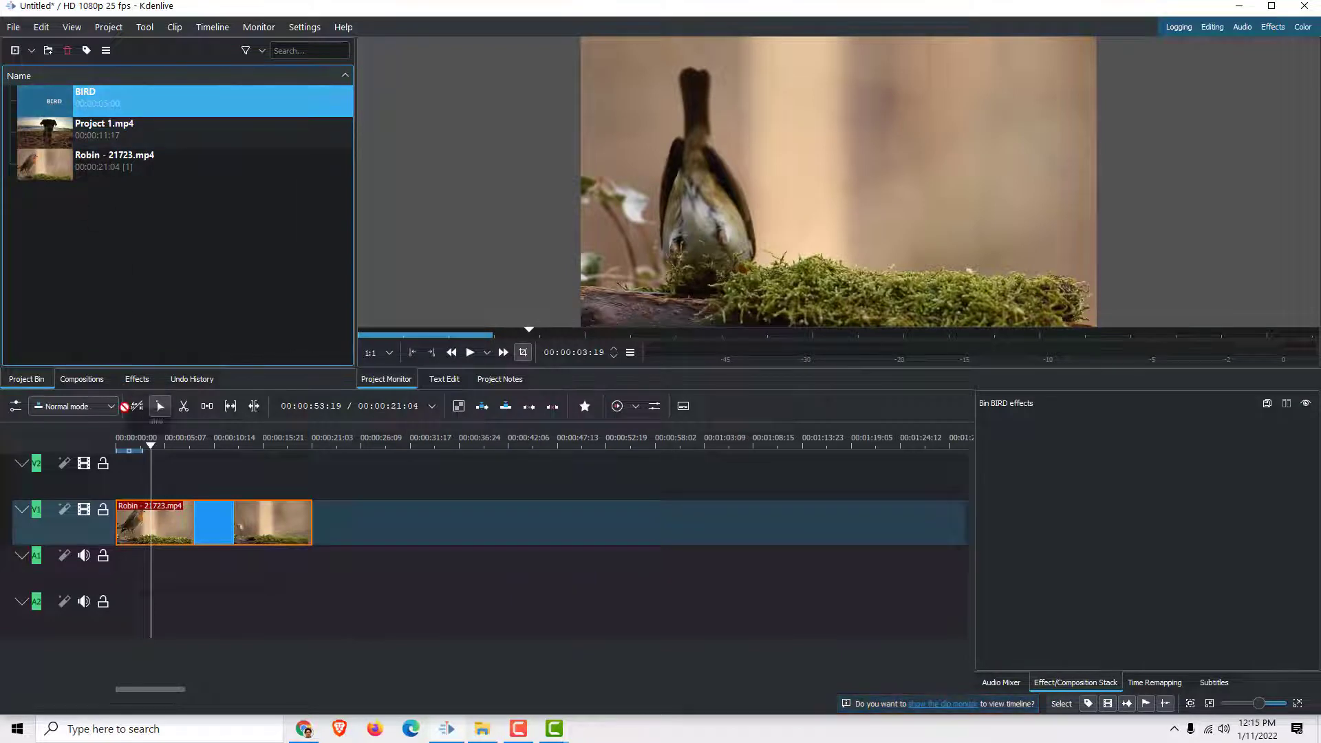
Step: Place the BIRD title on track V2 at the timeline start, above the robin video
drag(74, 221, 152, 469)
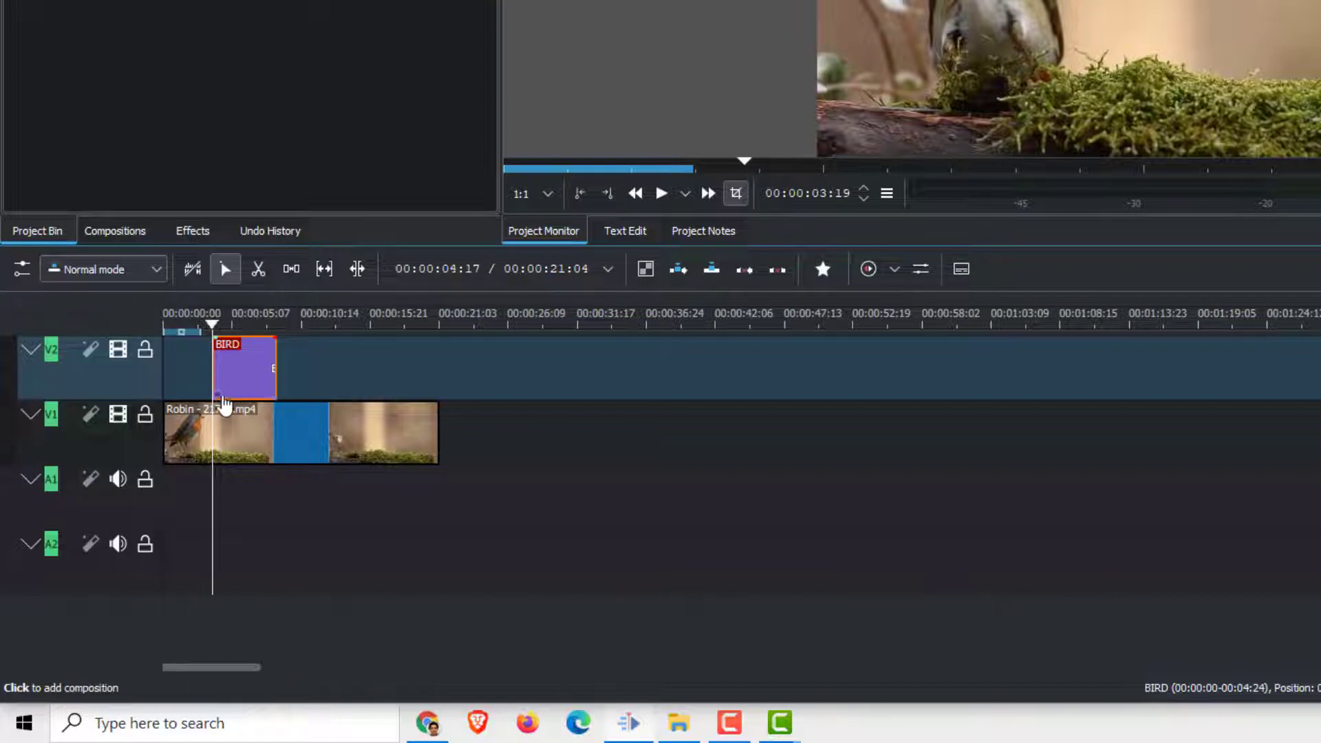
Step: Add a wipe composition under BIRD's opening and a reversed wipe at its end
double_click(225, 398)
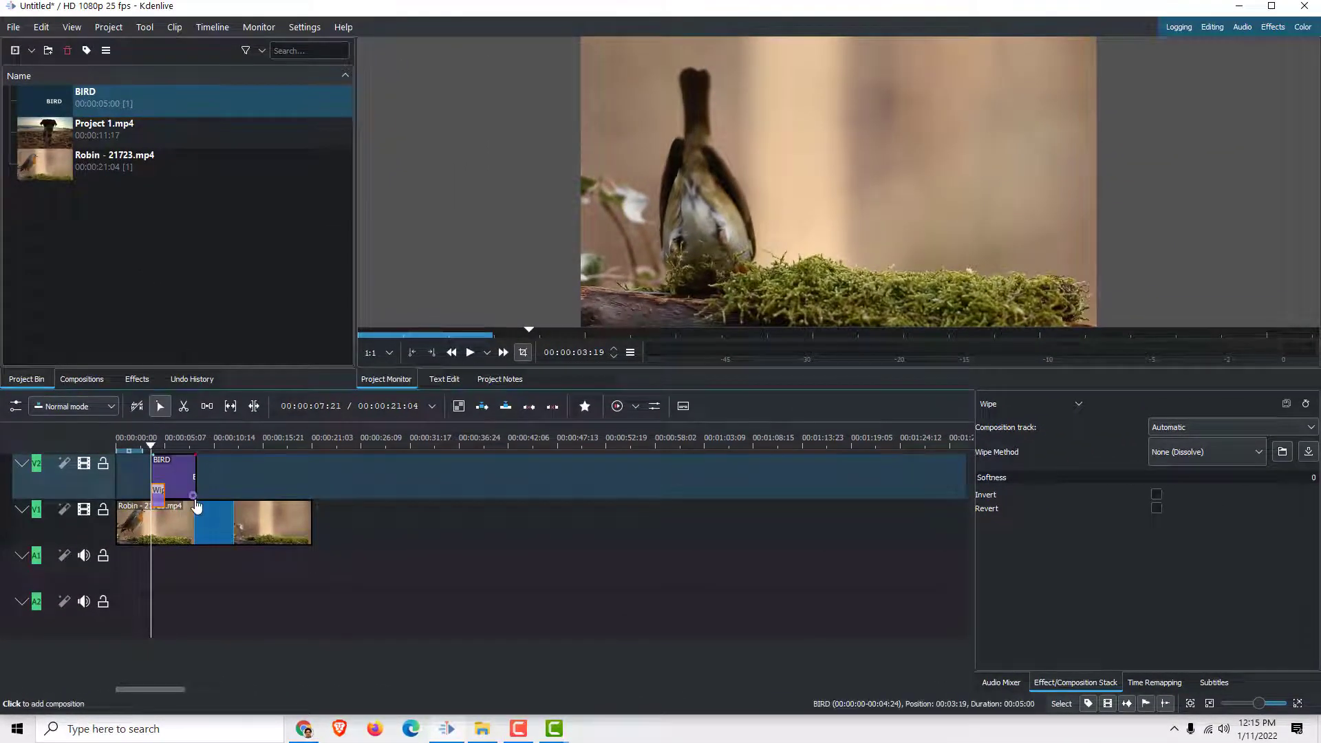
drag(169, 492, 173, 494)
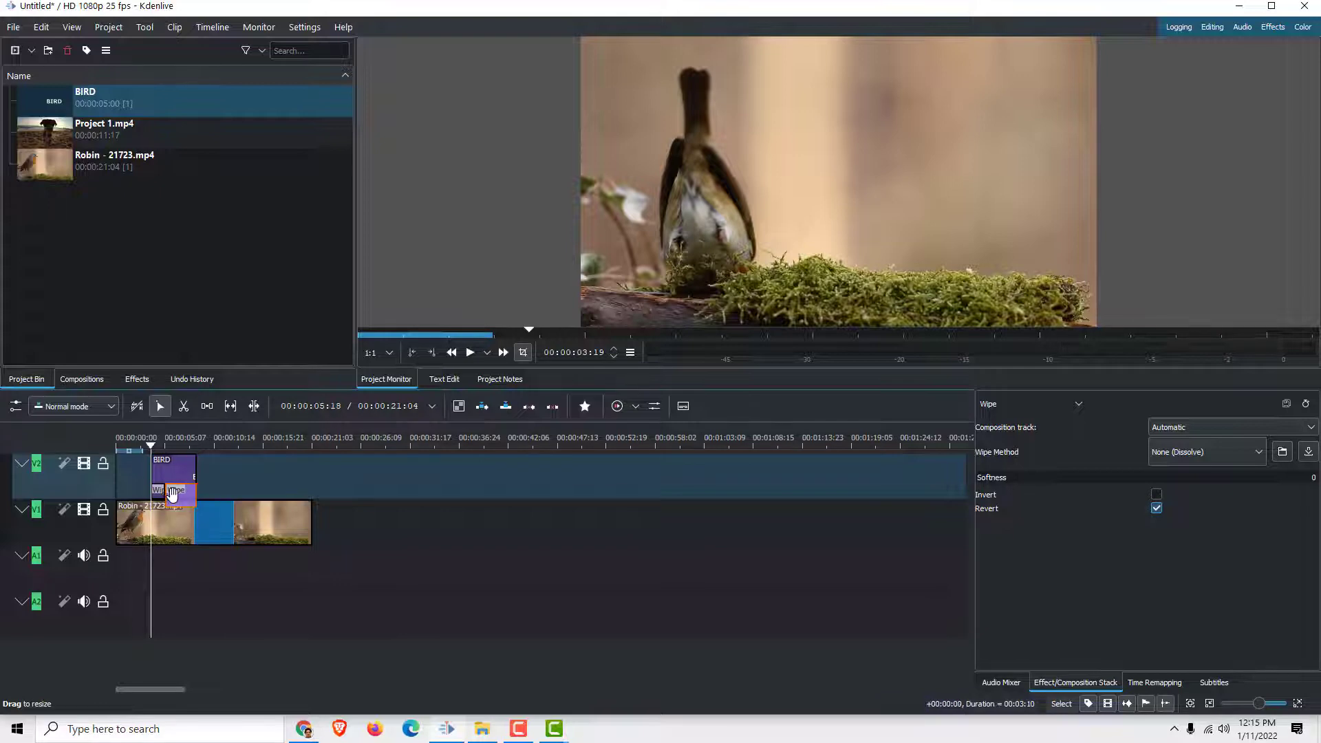
click(142, 446)
key(space)
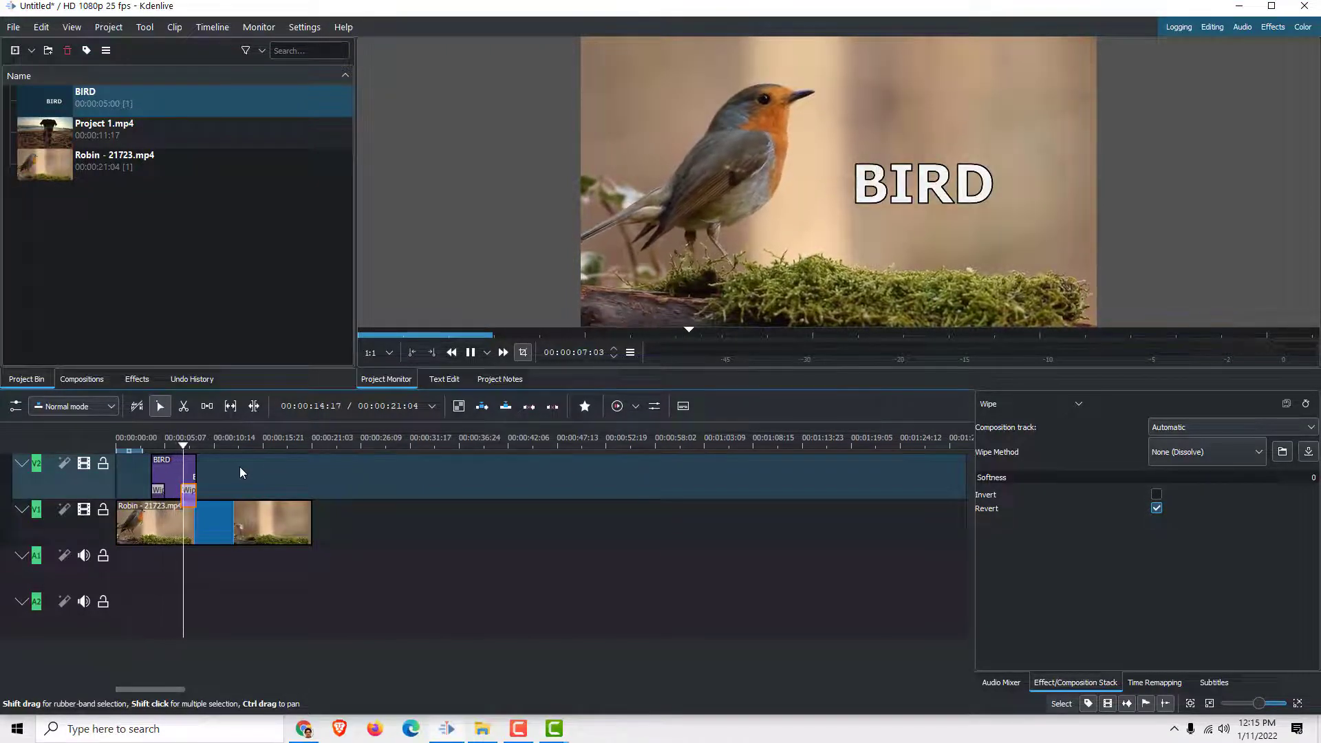
key(space)
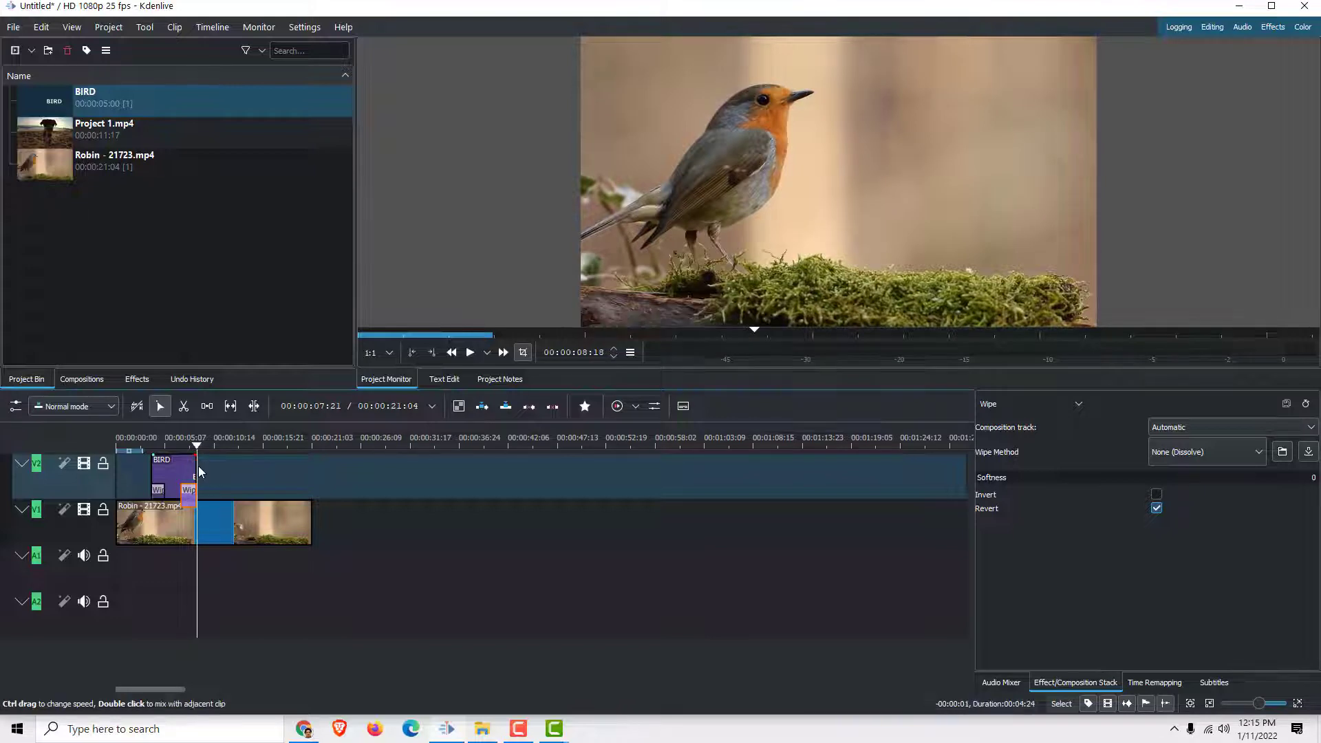
Step: Extend BIRD to about eight seconds and stretch the ending wipe to its new end
drag(196, 475, 222, 477)
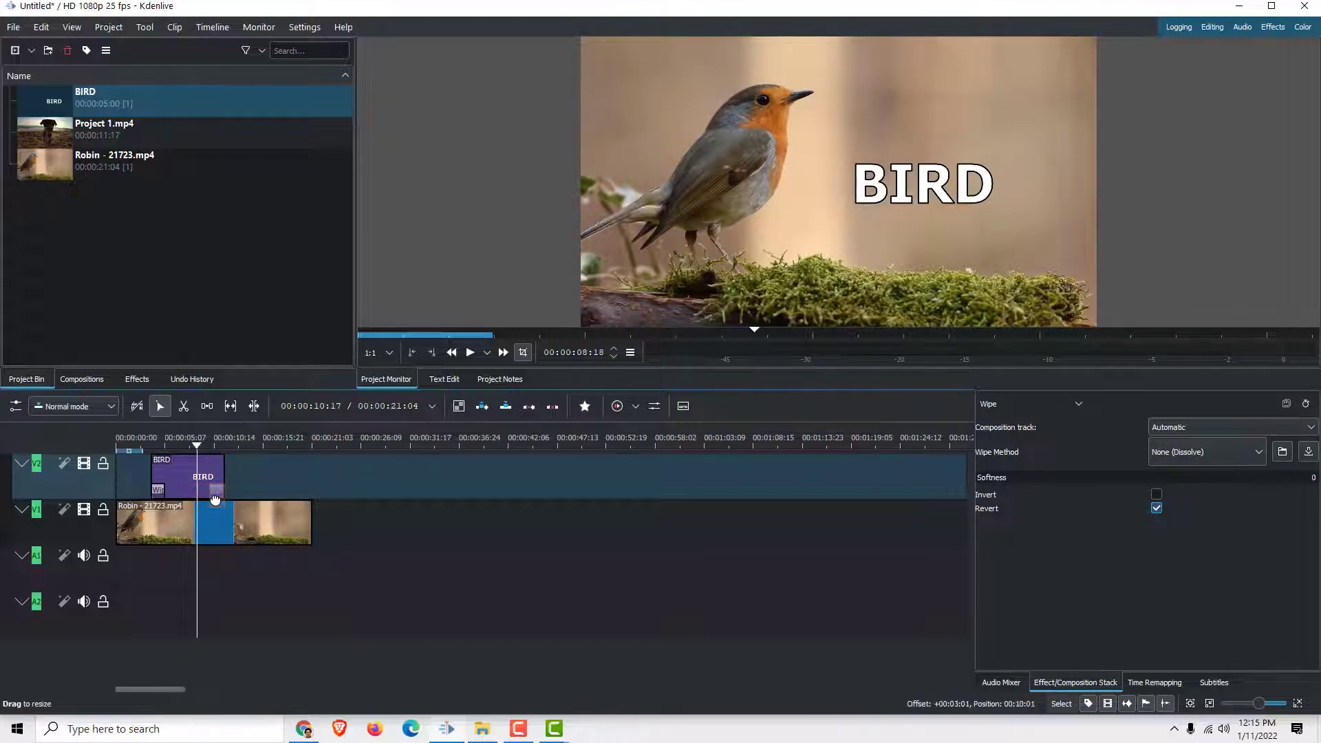
drag(153, 490, 178, 493)
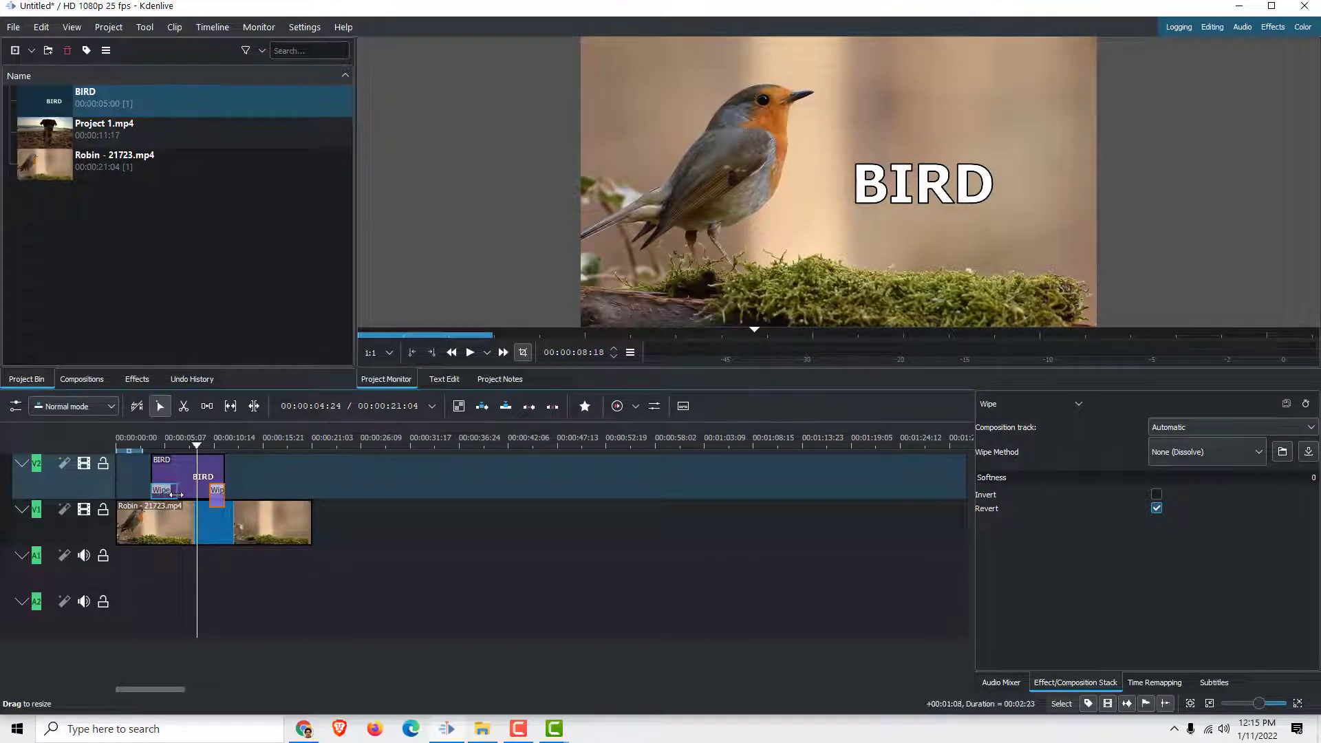
Step: Preview the edit from the start to check the title fades over the robin
click(150, 446)
key(space)
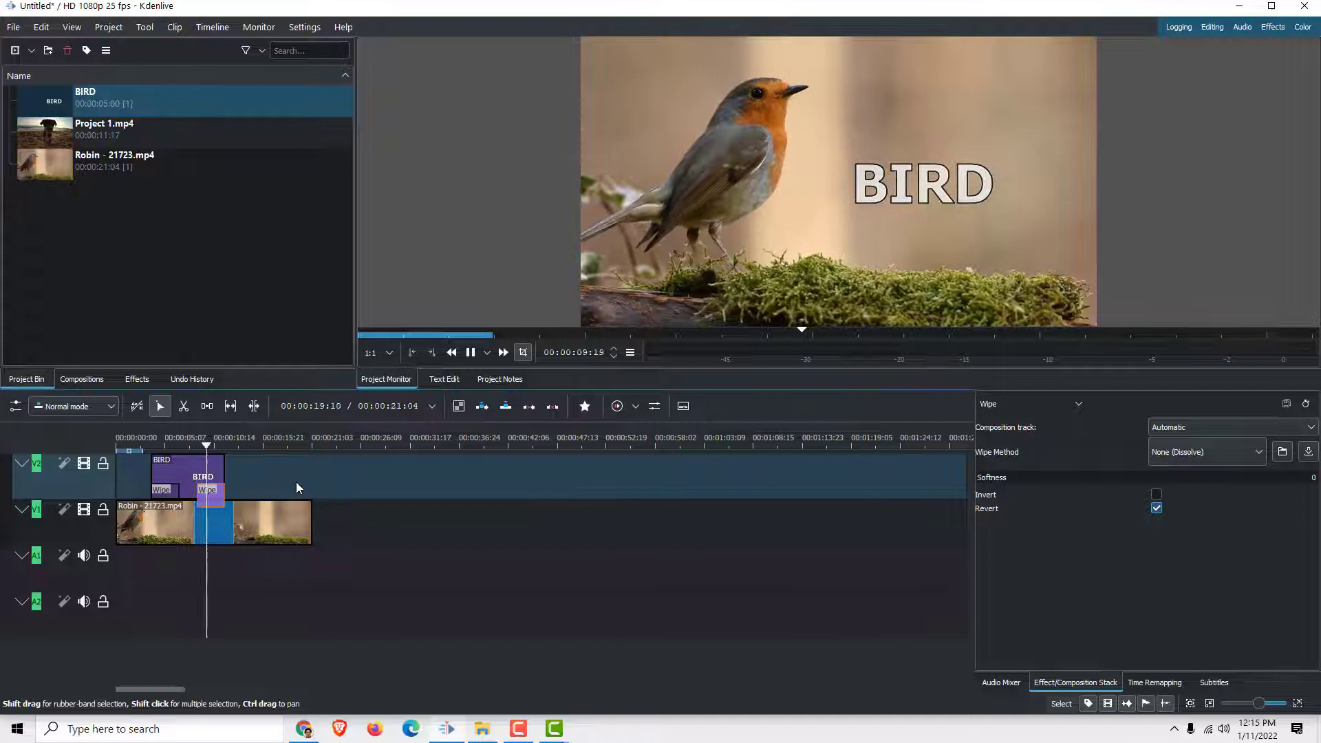
key(space)
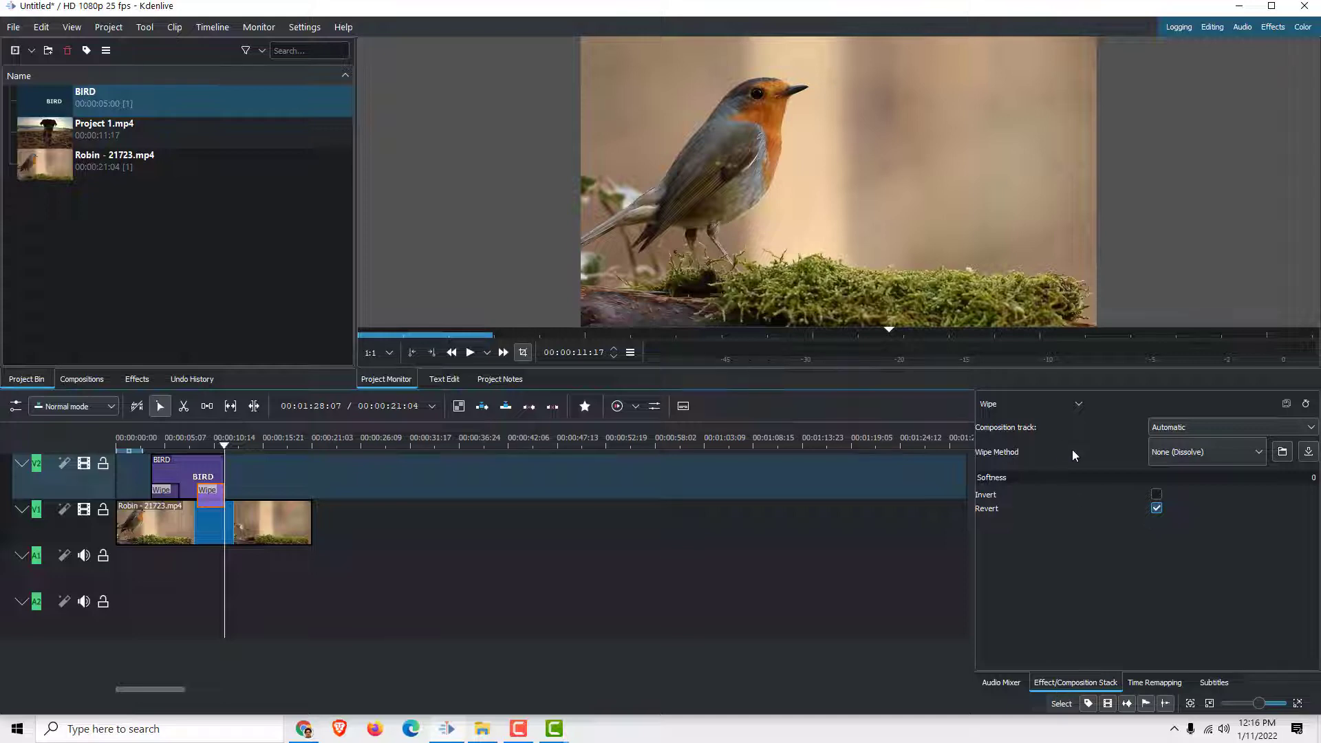
click(1206, 451)
drag(1260, 485, 1264, 557)
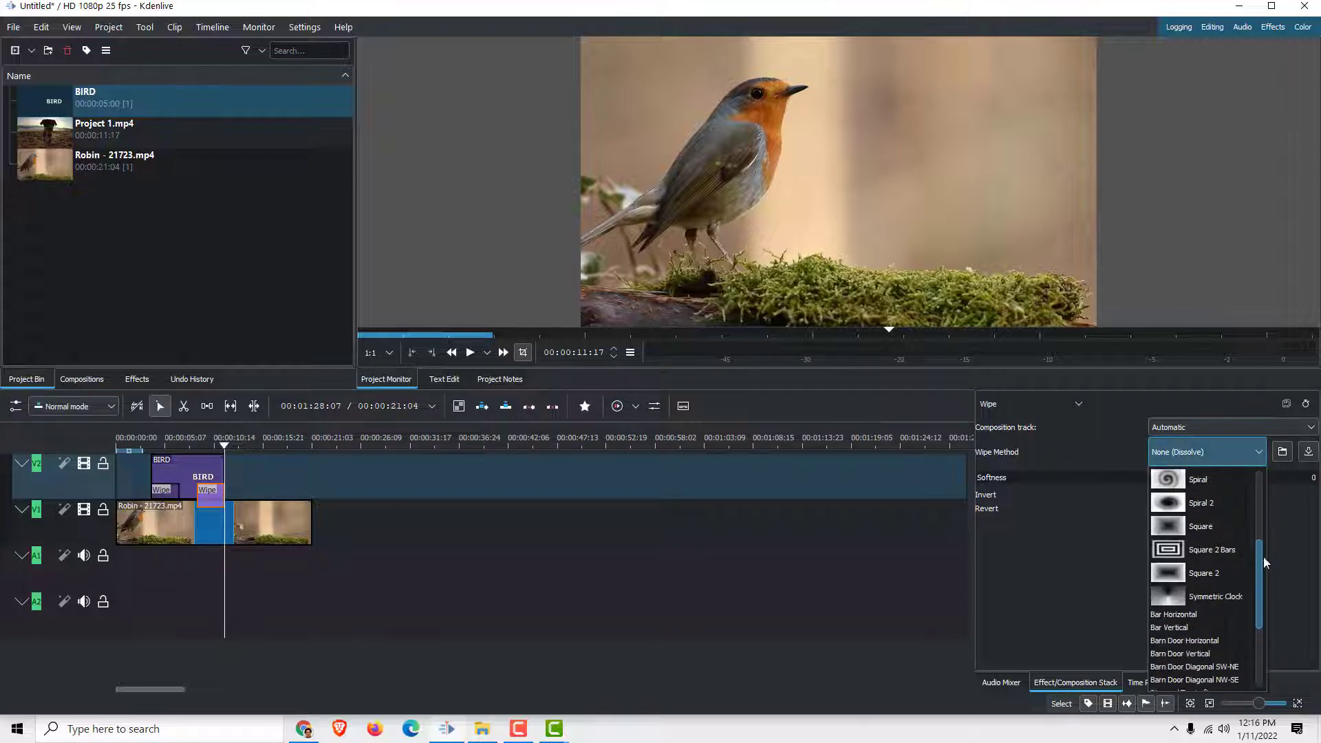
click(1062, 532)
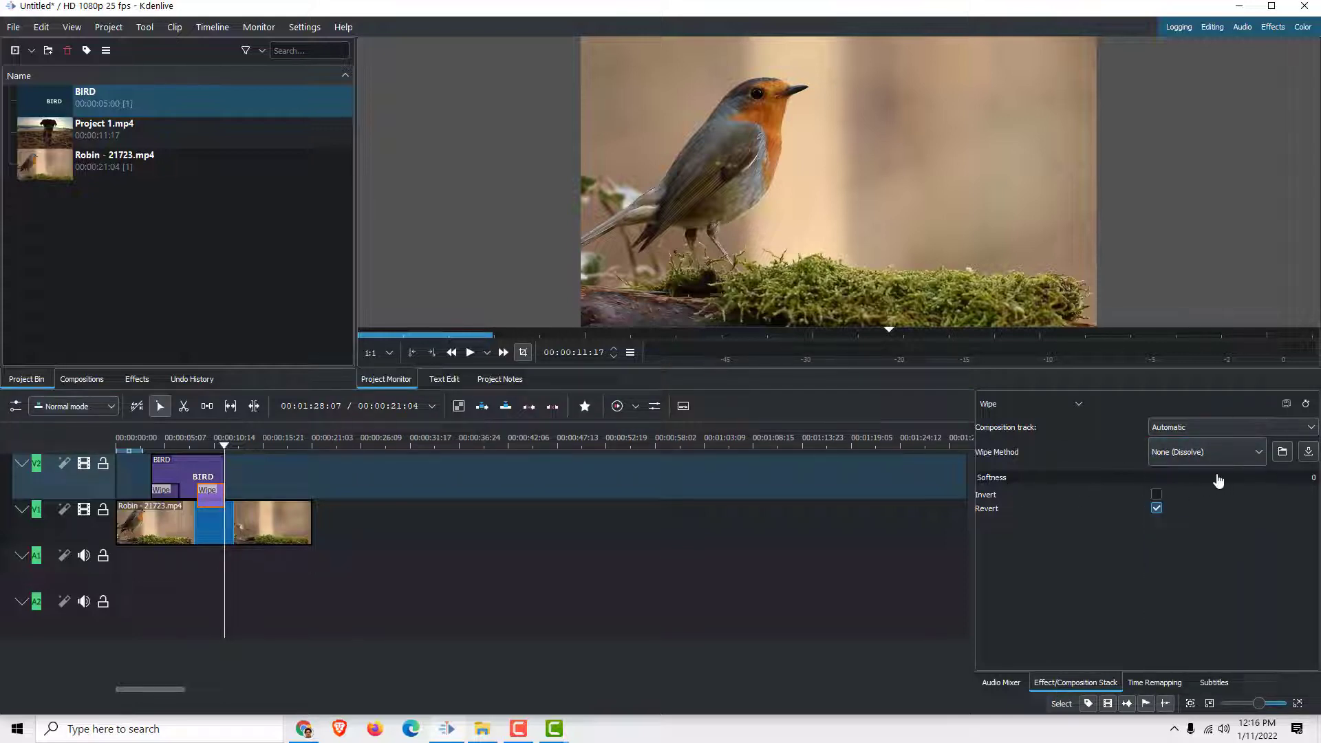